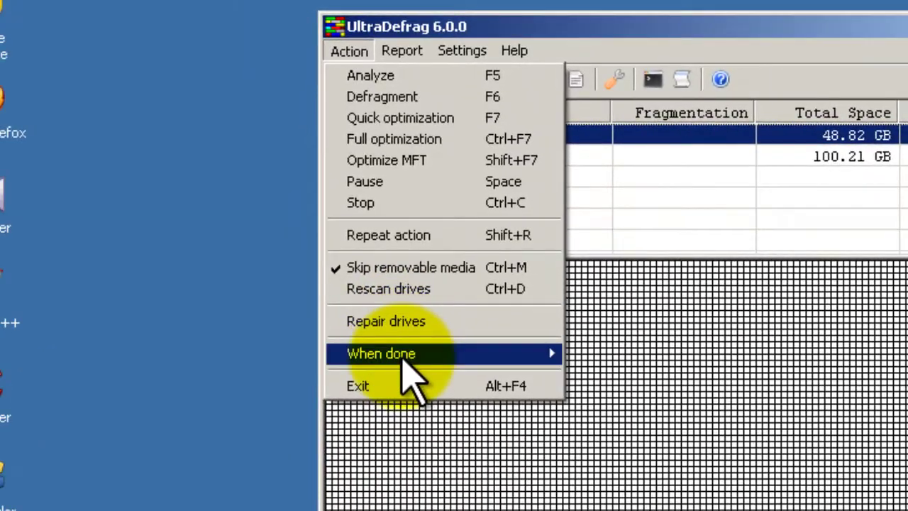
mouse_move(389, 447)
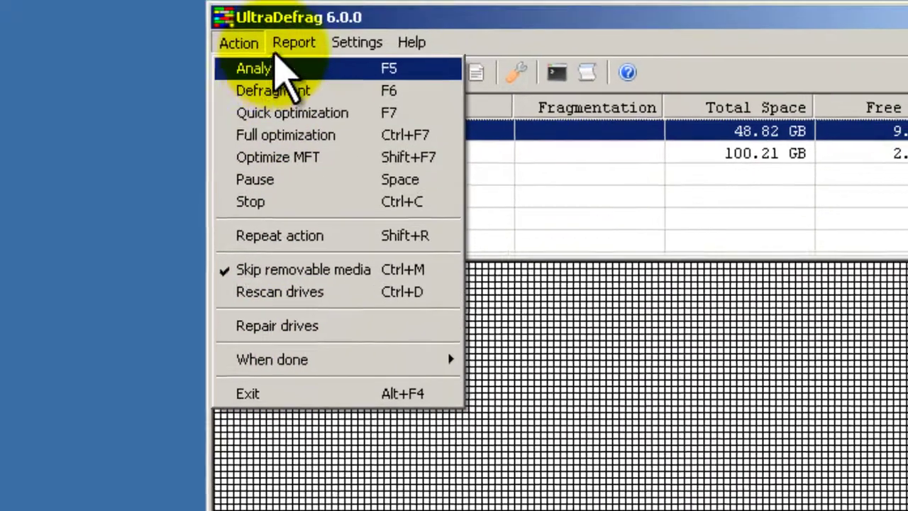
mouse_move(321, 22)
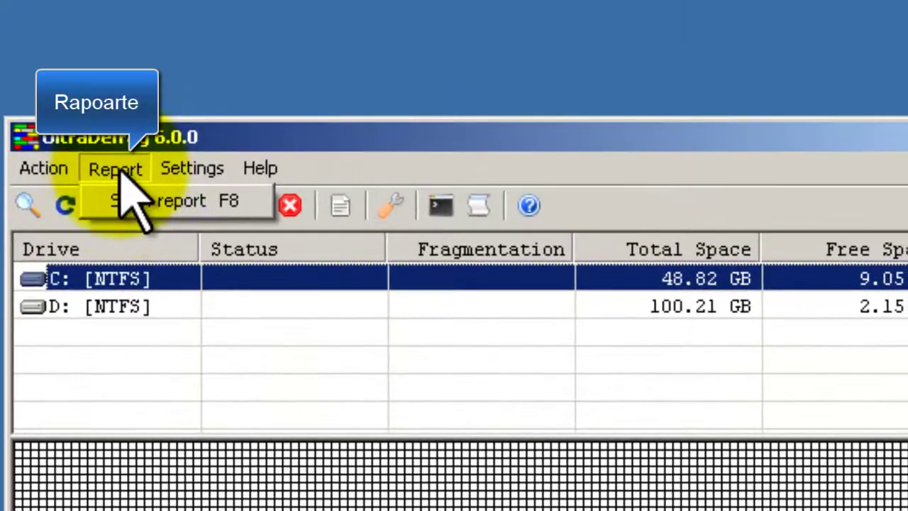
mouse_move(183, 172)
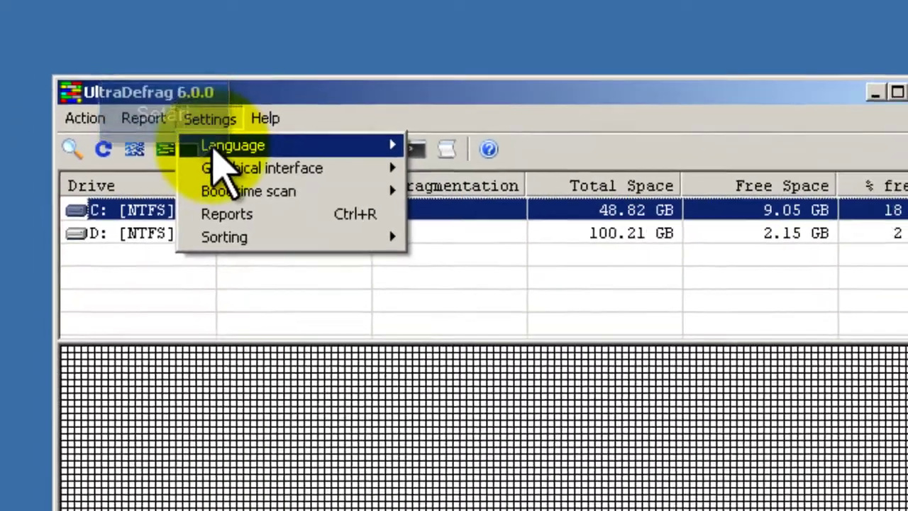
mouse_move(213, 203)
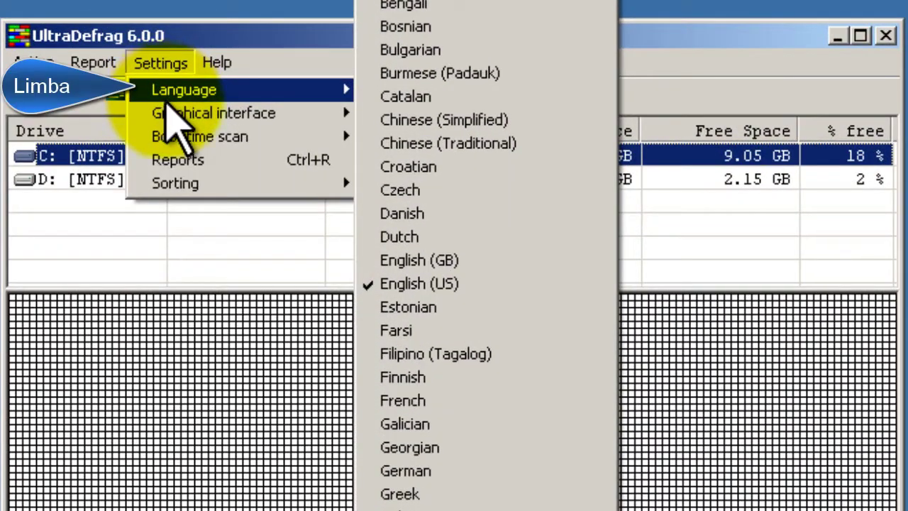
mouse_move(166, 117)
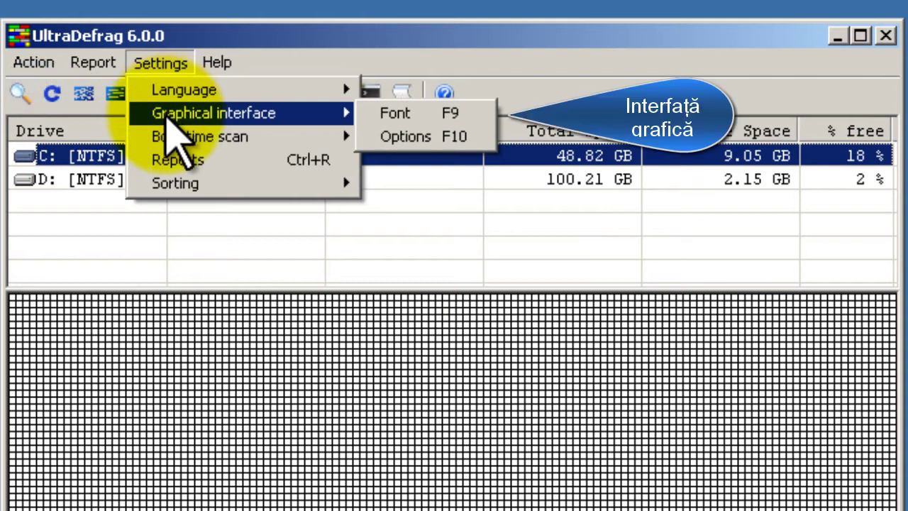
mouse_move(167, 142)
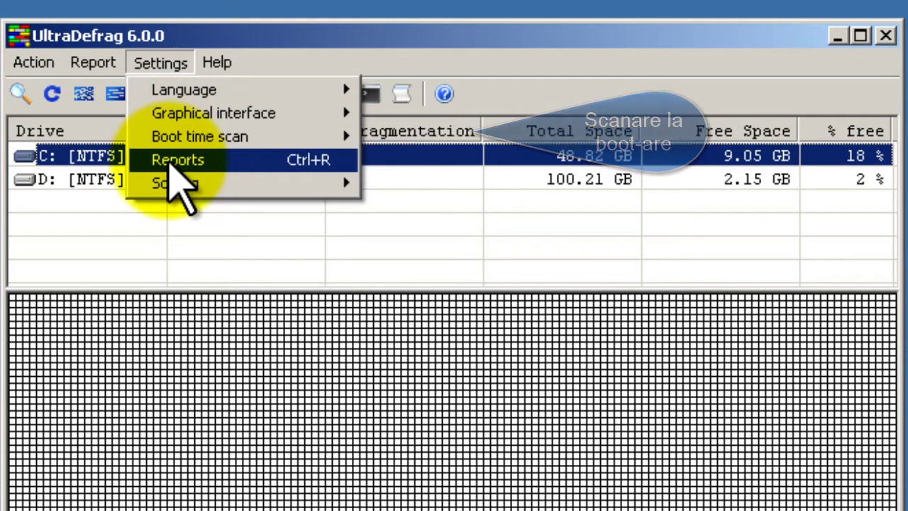
mouse_move(173, 186)
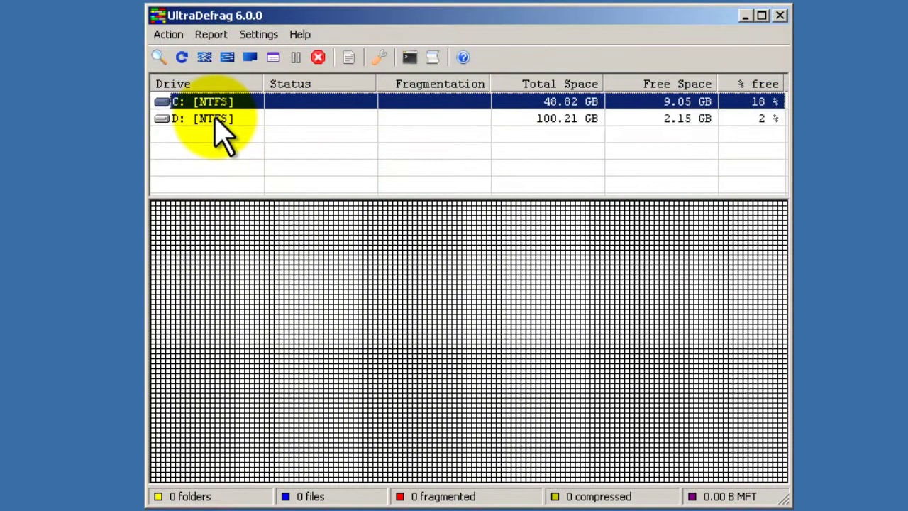
Select drive C and run an analysis of its fragmentation
click(216, 119)
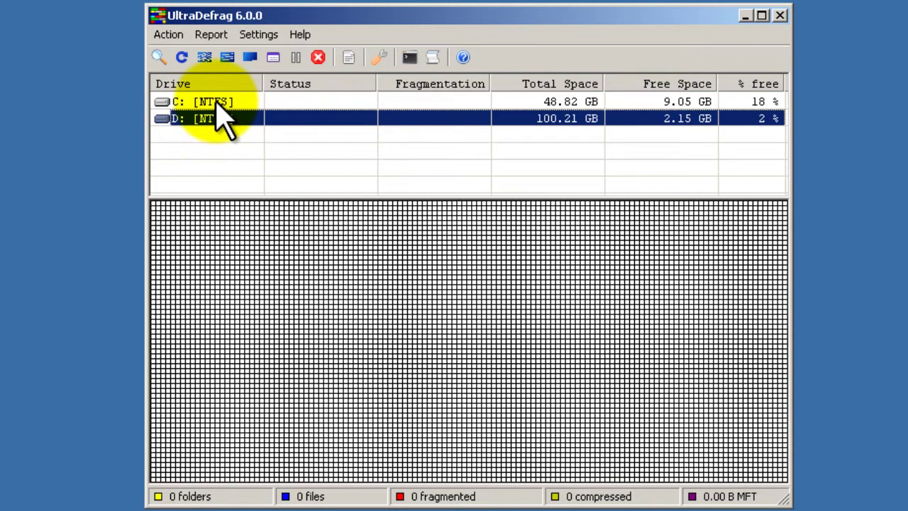
click(217, 101)
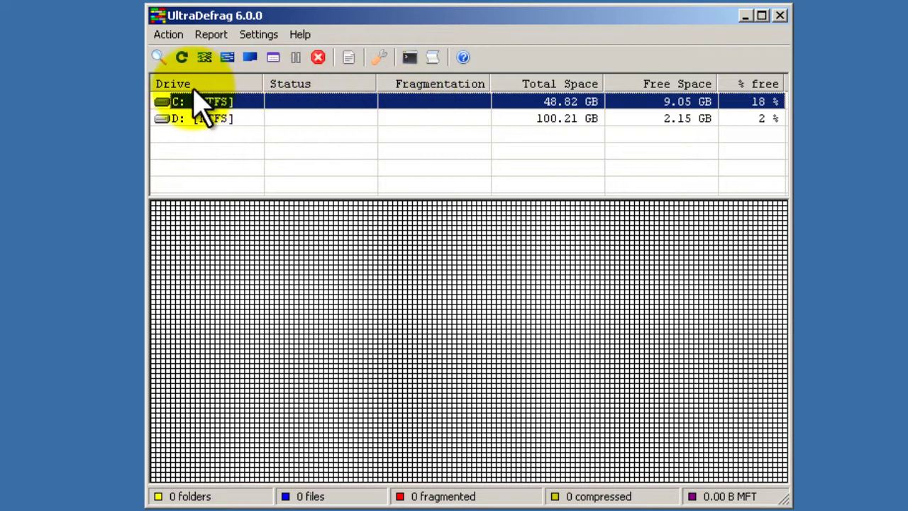
click(171, 34)
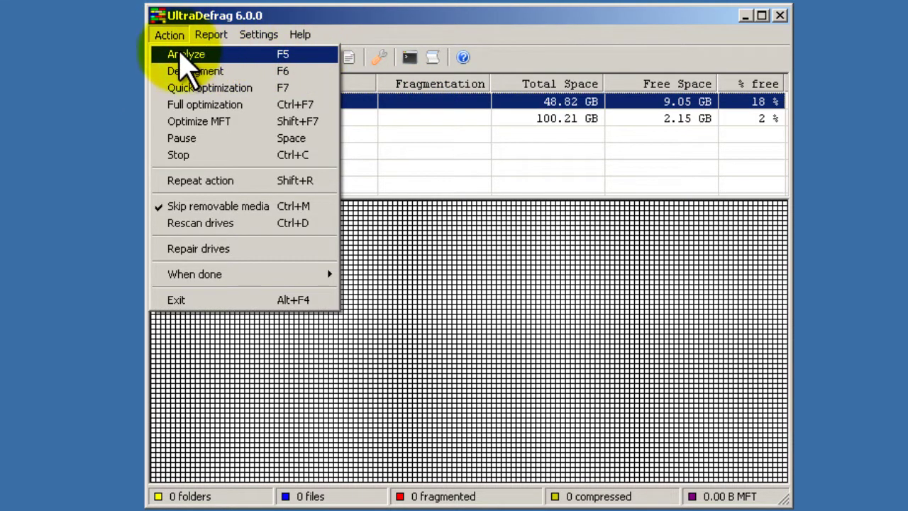
click(102, 64)
click(203, 15)
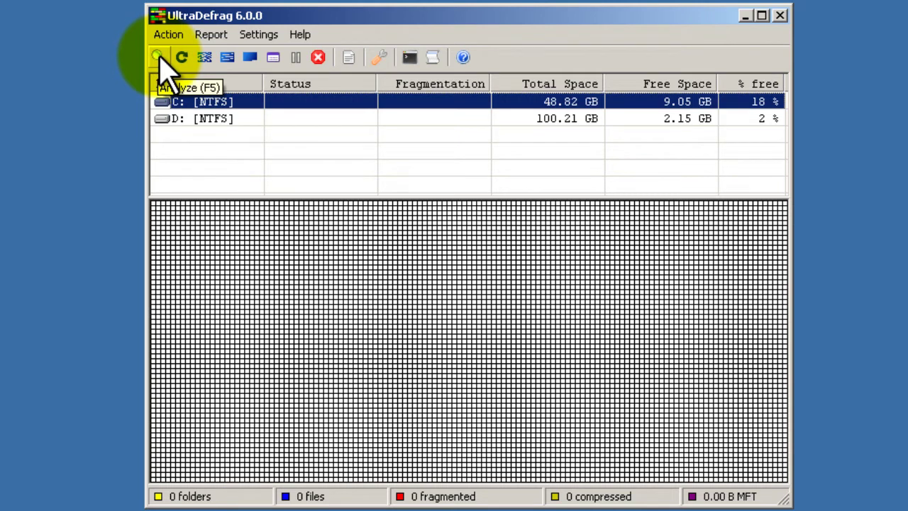
click(169, 34)
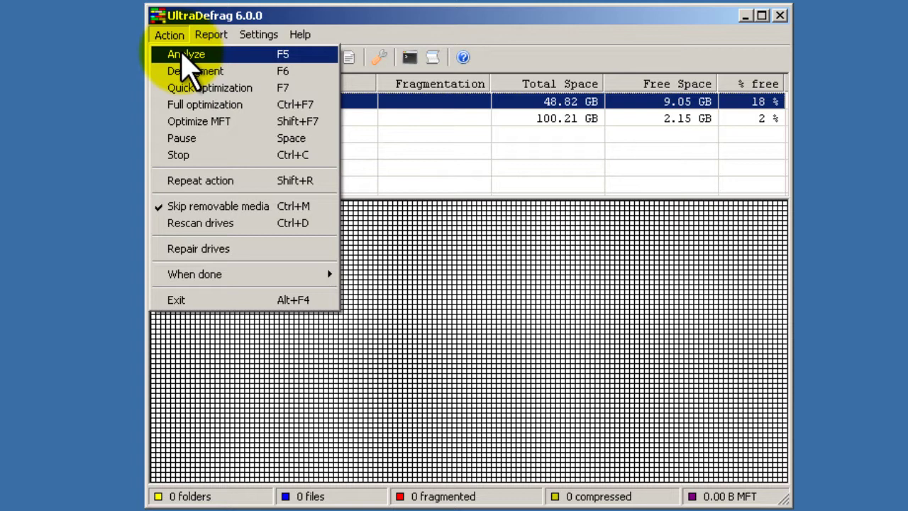
click(186, 55)
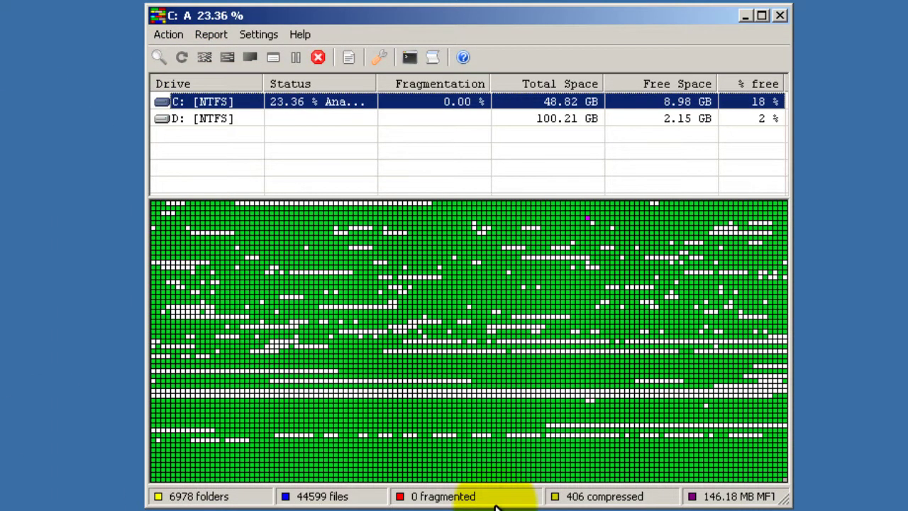
Enlarge the window in height and width and move it up so the whole cluster map of drive C fits
drag(492, 496, 491, 510)
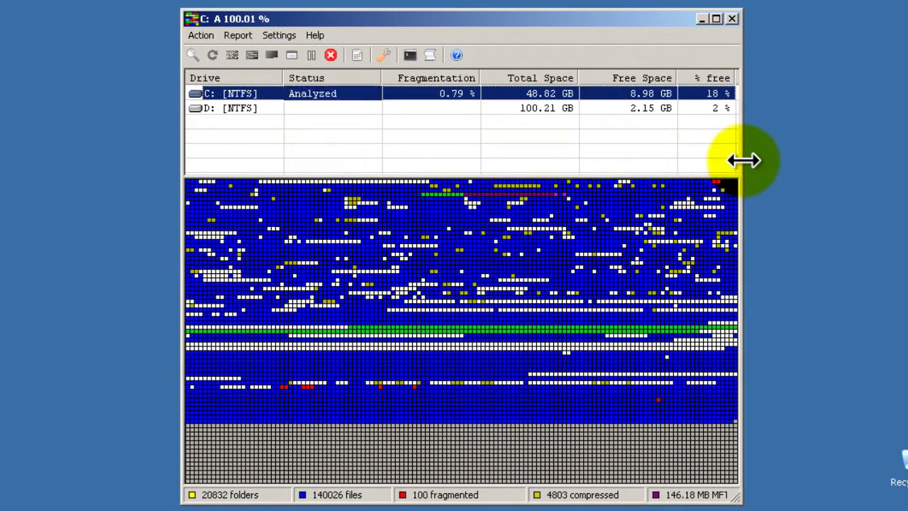
drag(740, 159, 825, 156)
drag(597, 17, 585, 0)
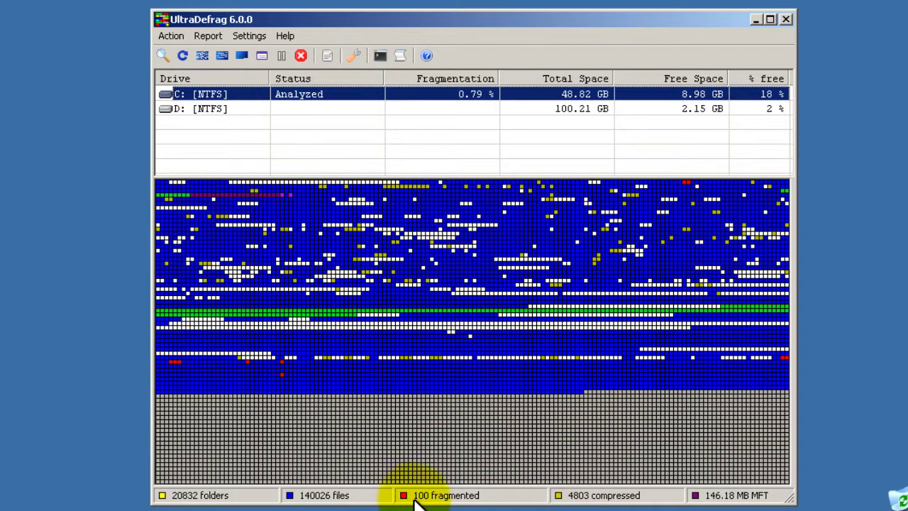
click(297, 383)
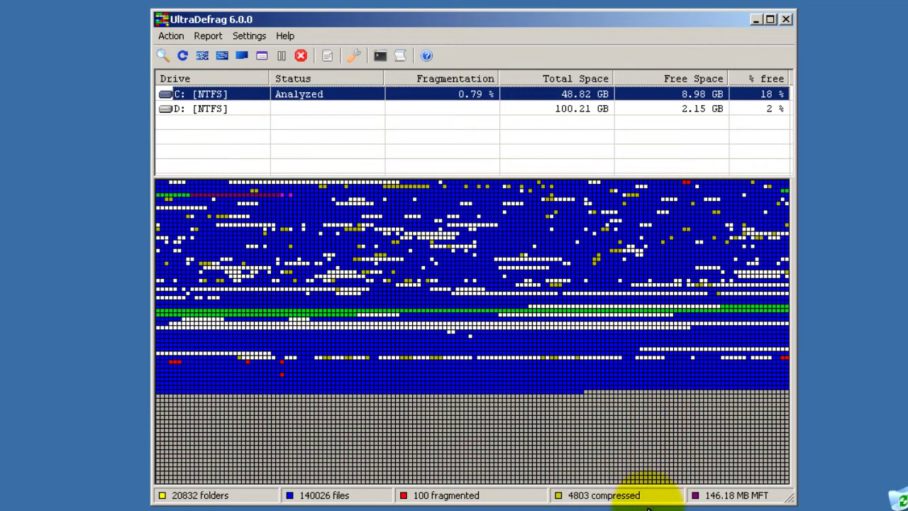
Analyze drive D and enlarge the window to show its full cluster map
click(178, 108)
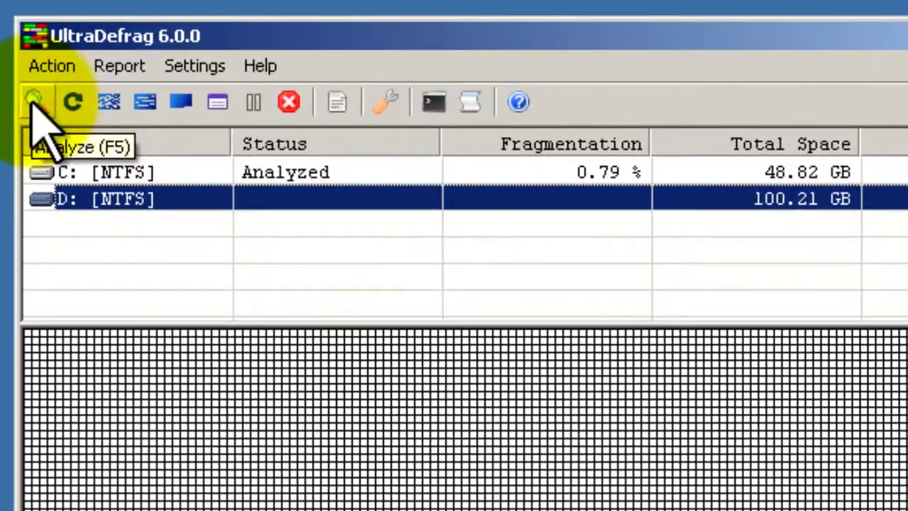
click(141, 64)
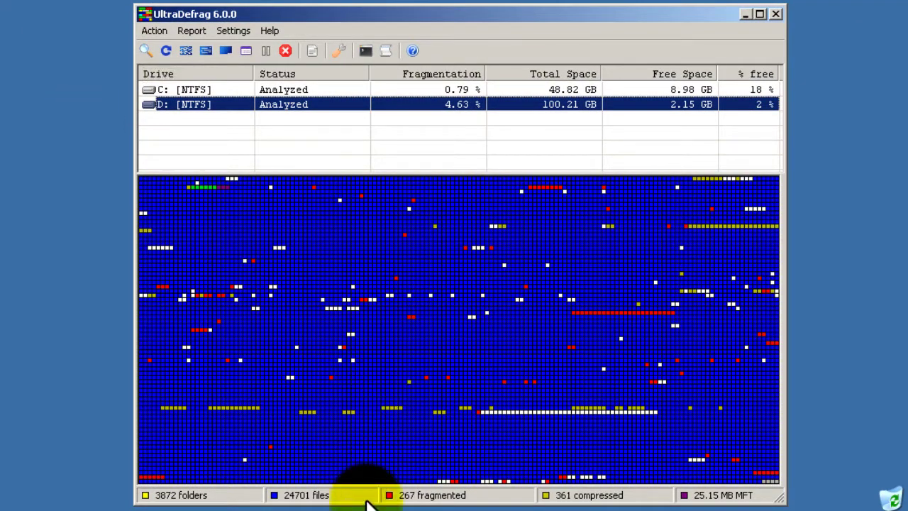
drag(366, 495, 366, 510)
drag(772, 324, 807, 312)
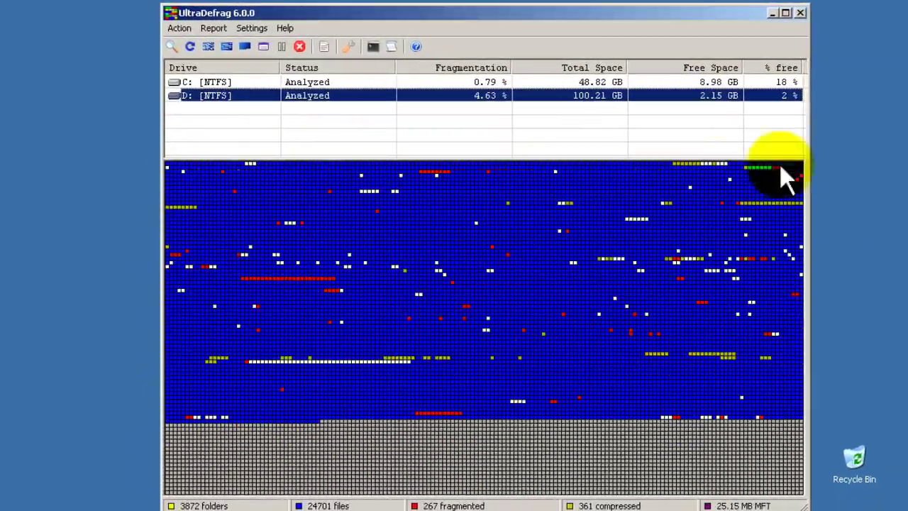
drag(451, 12, 439, 0)
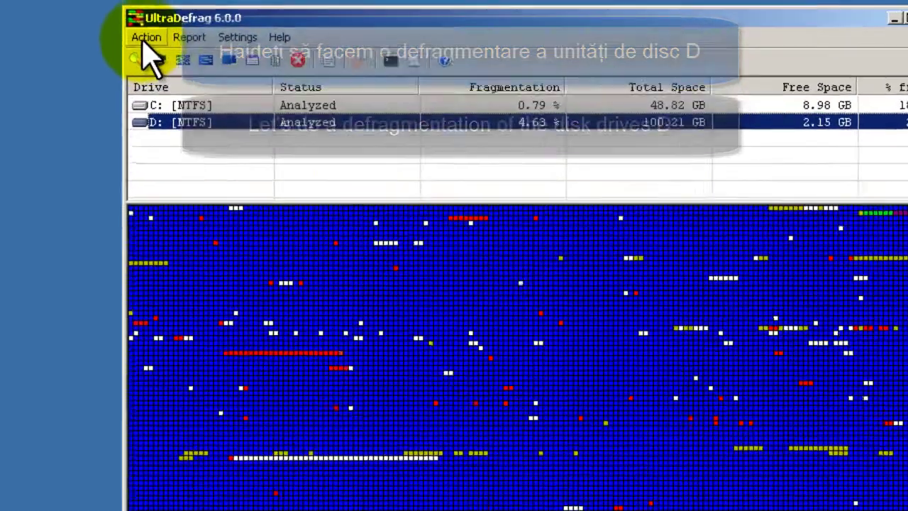
Start defragmenting drive D
click(167, 25)
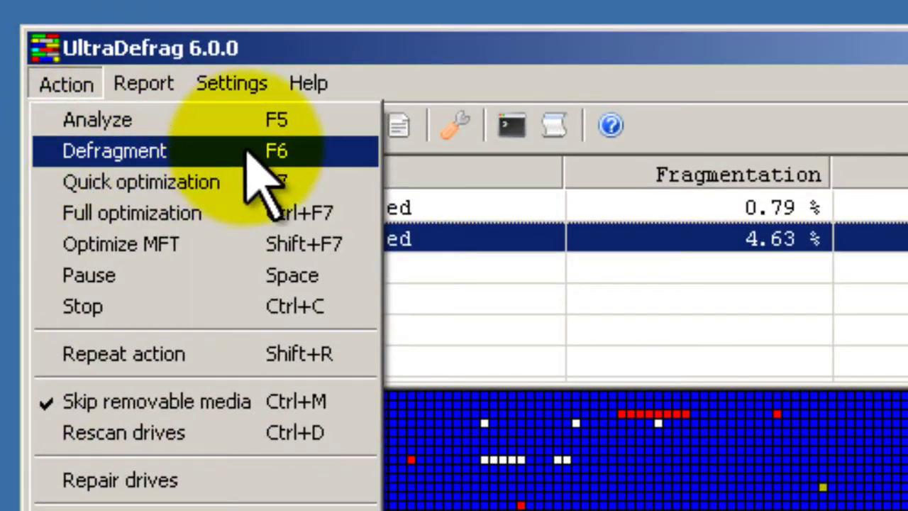
click(2, 213)
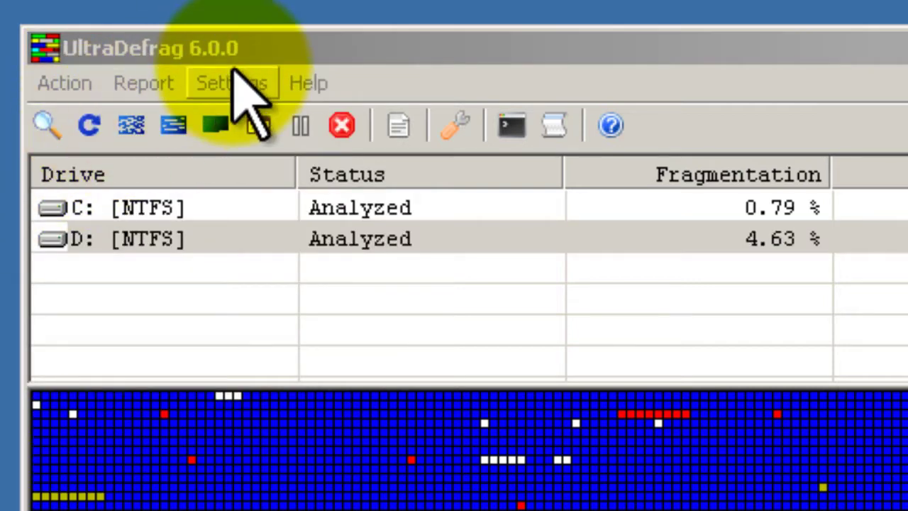
click(274, 50)
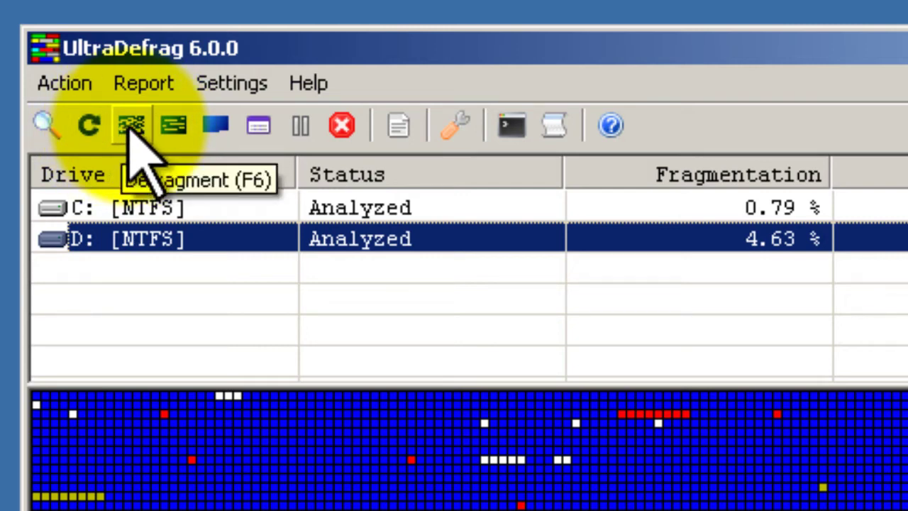
click(64, 82)
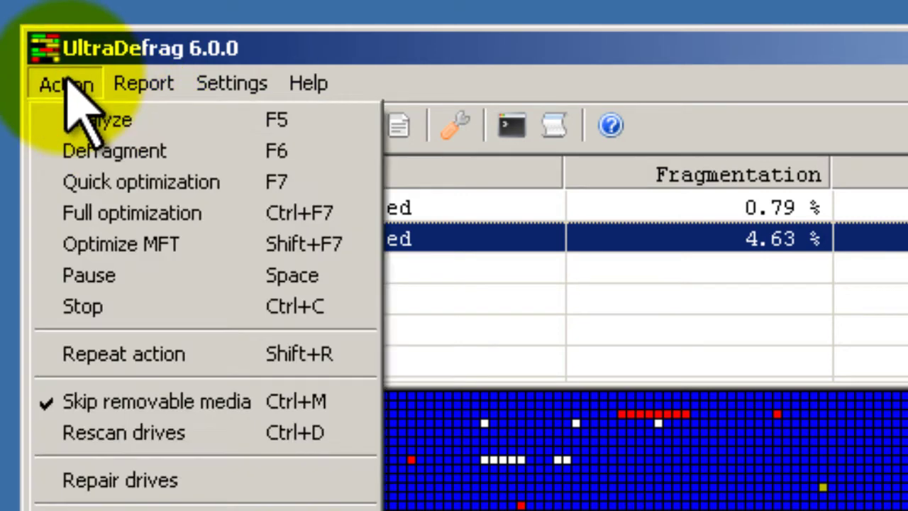
click(84, 155)
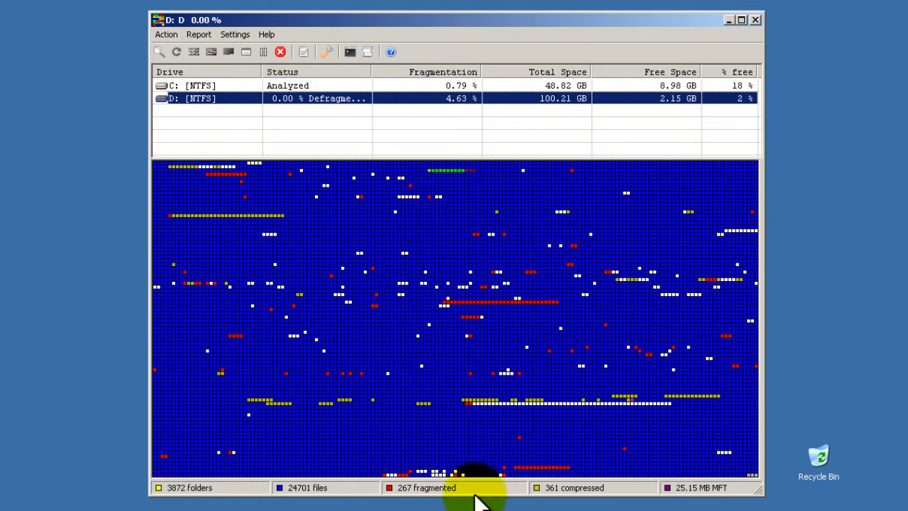
Resize the window in height and width to show the complete cluster map of drive D during defragmentation
drag(475, 490, 474, 505)
drag(762, 217, 806, 202)
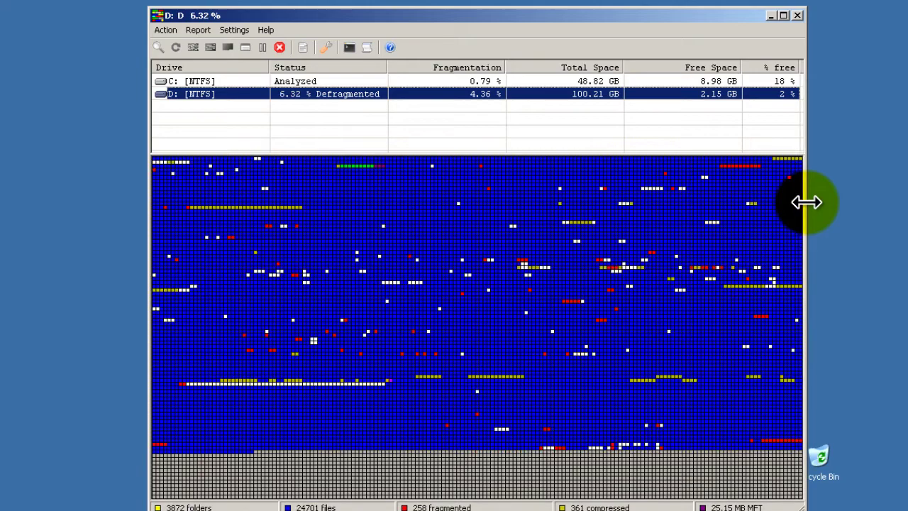
drag(340, 507, 340, 499)
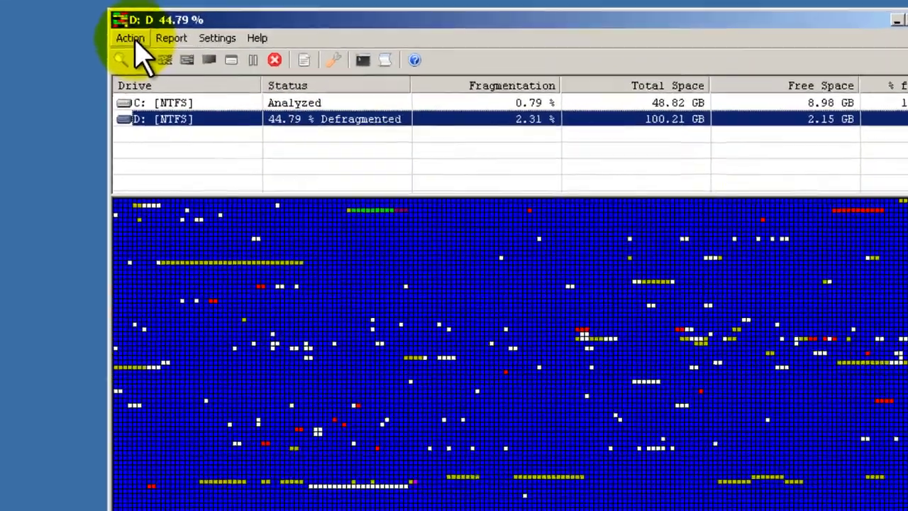
Pause the running defragmentation of drive D and resume it
click(131, 39)
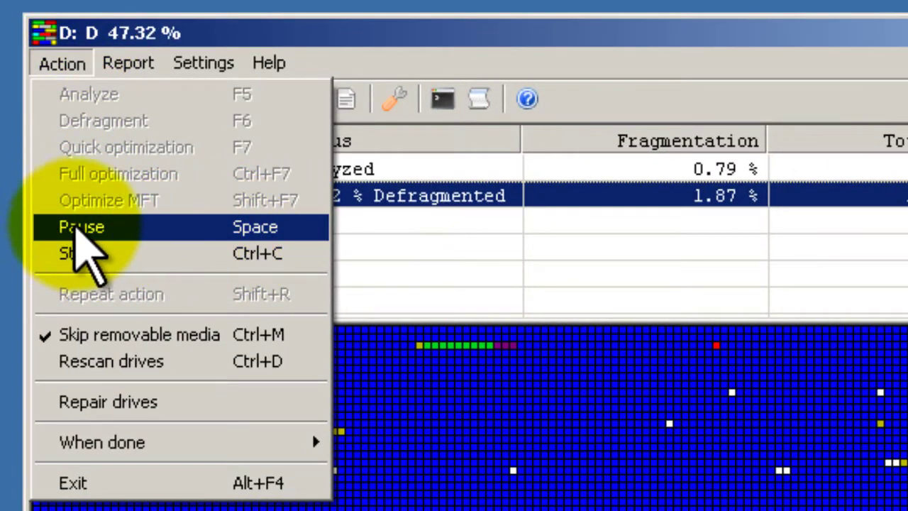
click(108, 228)
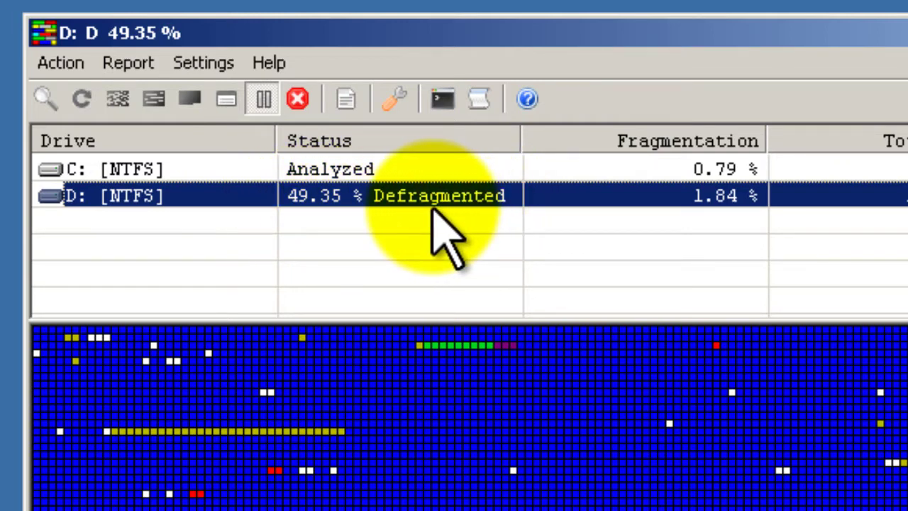
click(263, 102)
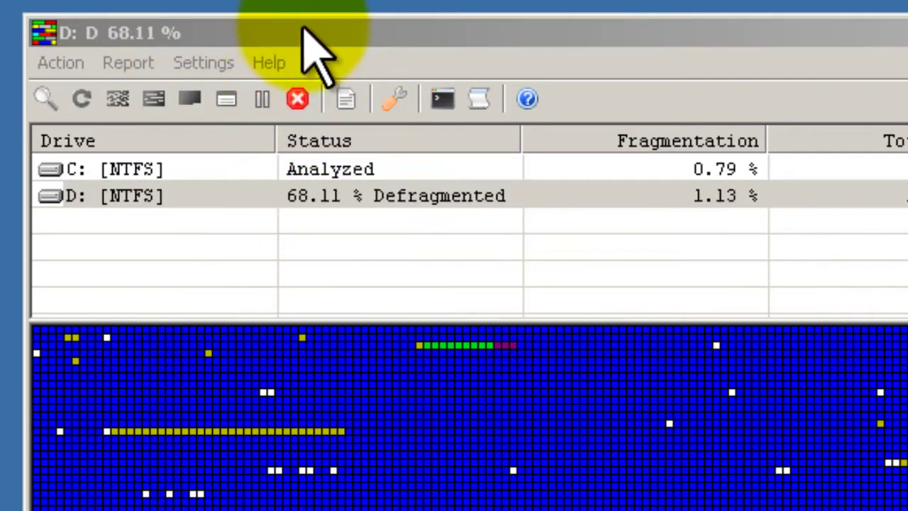
Stop the defragmentation of drive D and start it again
click(303, 30)
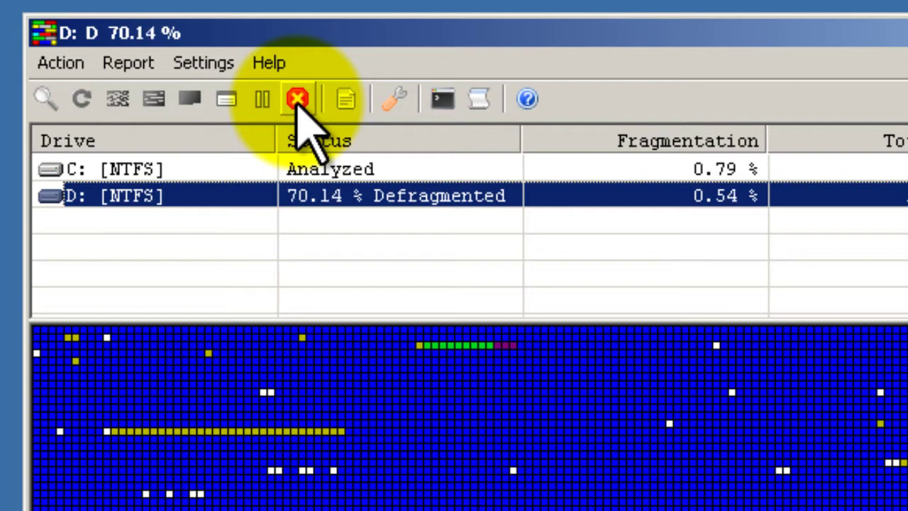
click(299, 101)
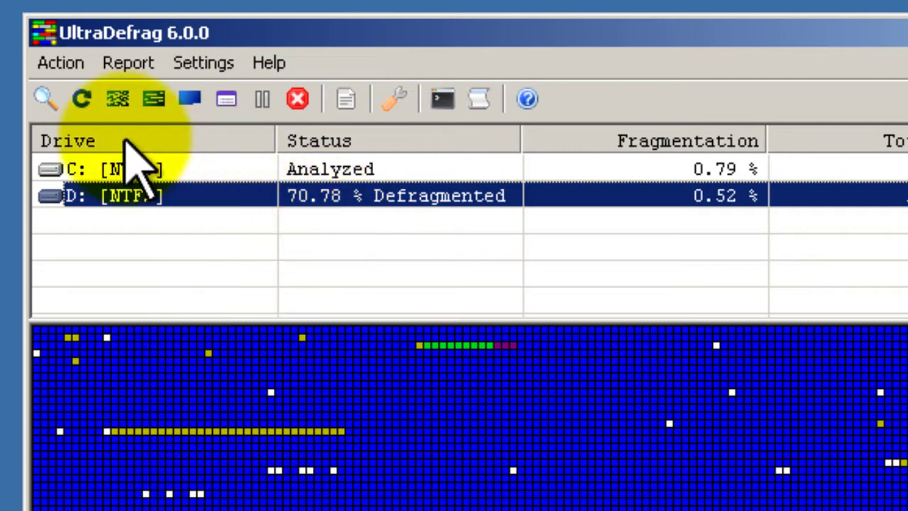
click(115, 102)
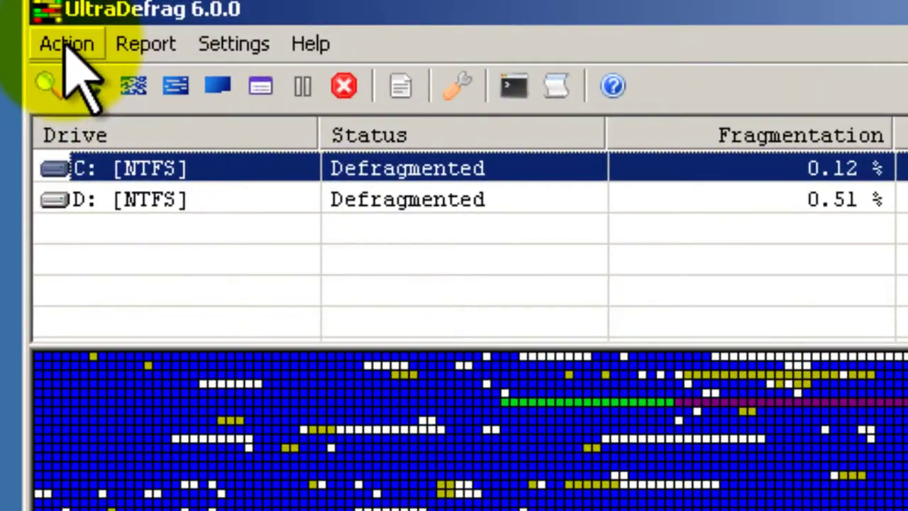
Run a quick optimization on drive C
click(68, 44)
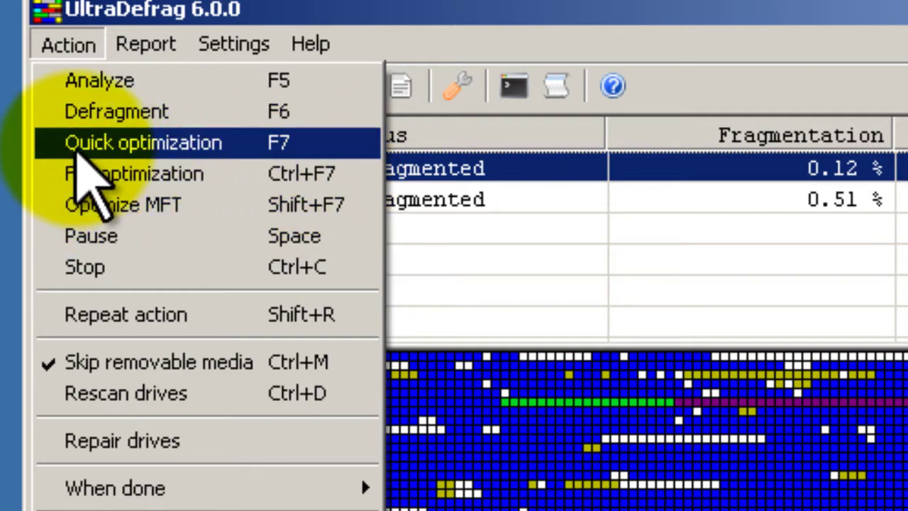
click(213, 145)
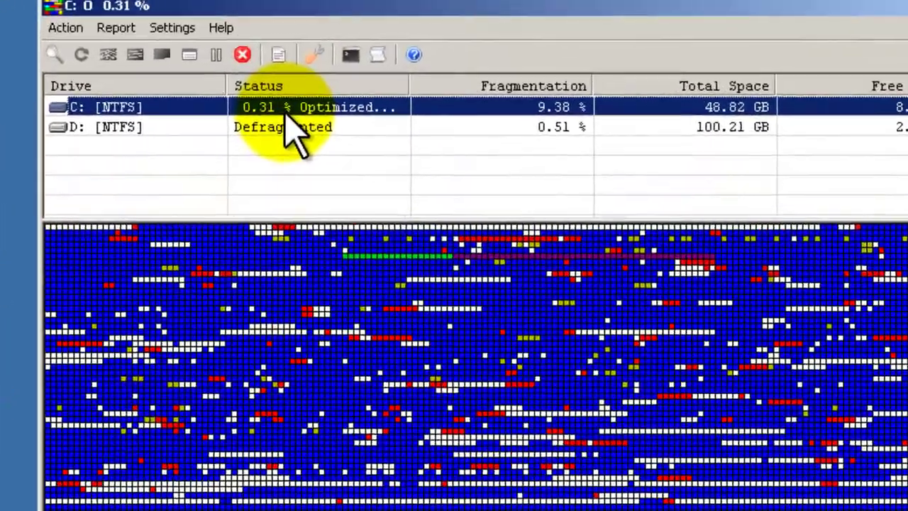
Switch the interface language to Romanian and enable the boot-time scan
click(267, 17)
mouse_move(275, 33)
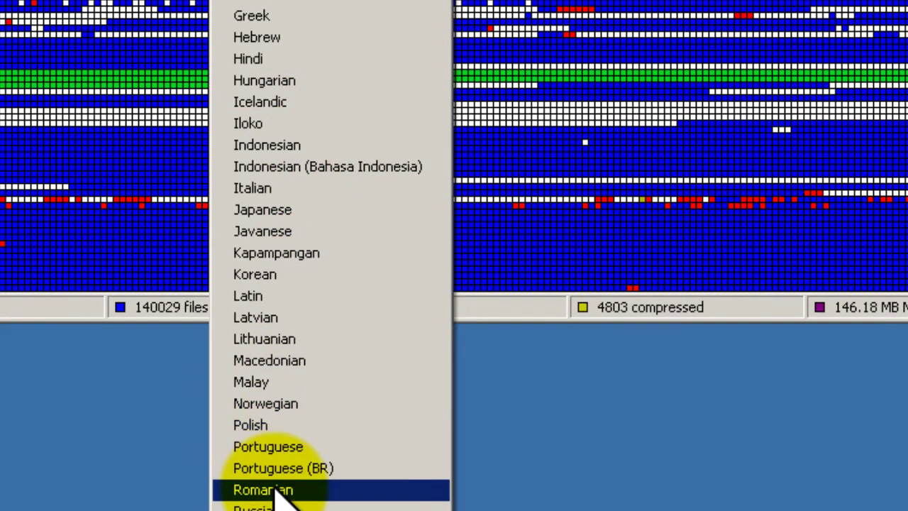
click(277, 491)
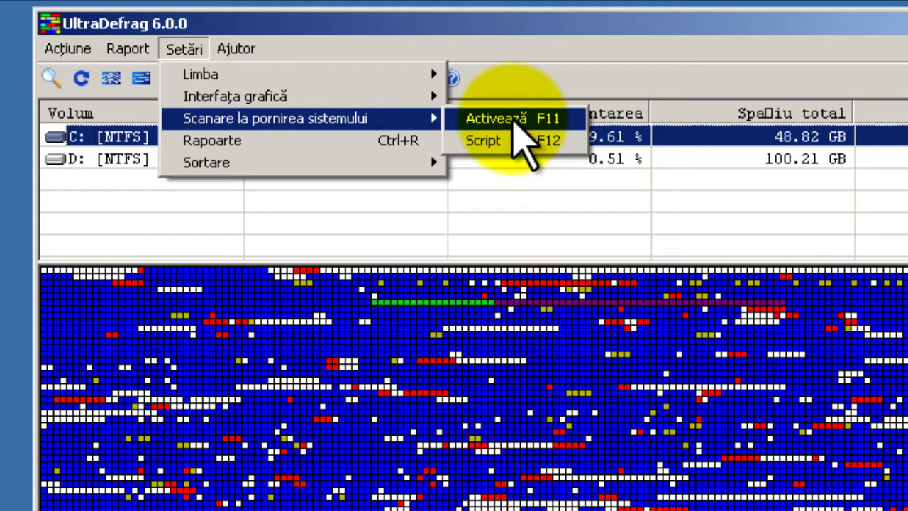
click(512, 121)
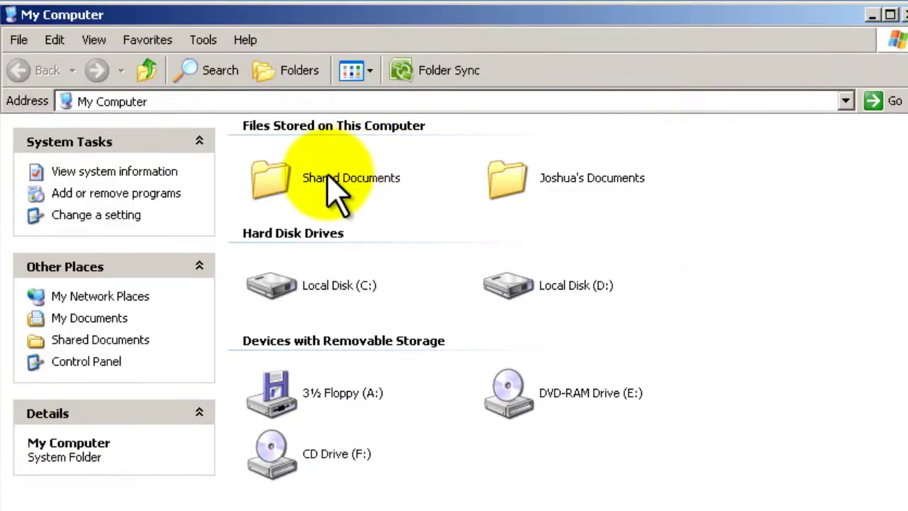
In My Computer, run Ultra Defragmenter on the Shared Documents folder and dismiss its finished console
click(333, 179)
right_click(332, 179)
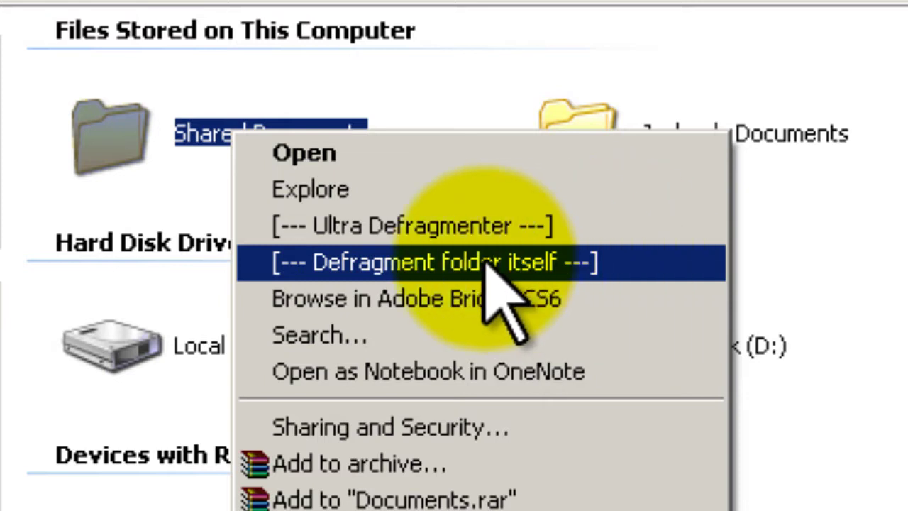
click(373, 231)
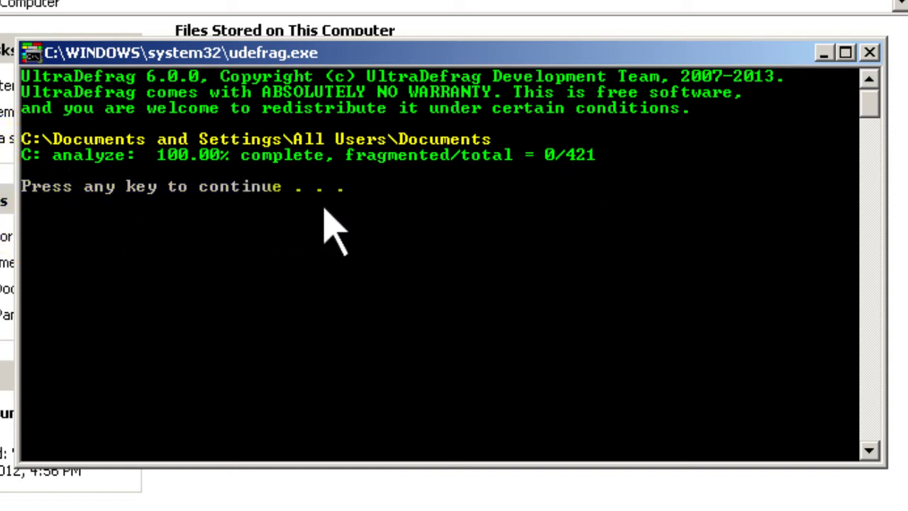
key(Return)
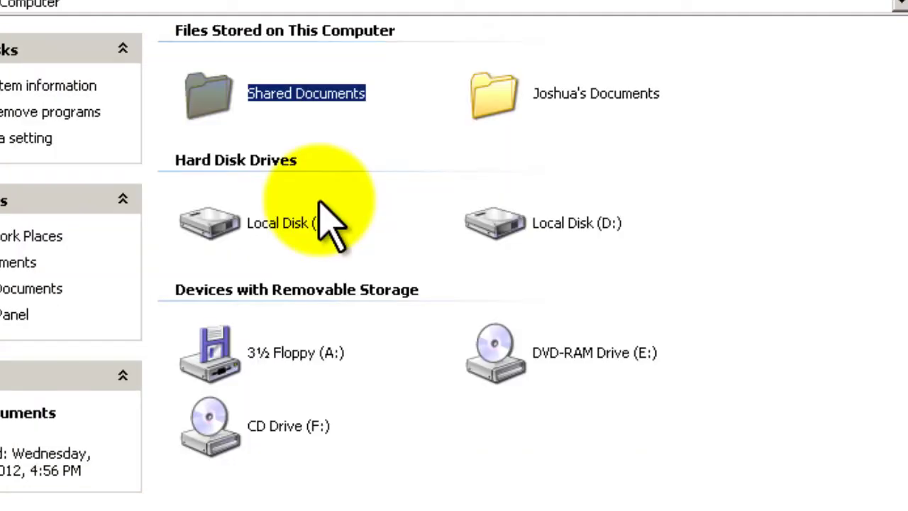
Run Ultra Defragmenter on the file 2006_stoney_bank_natura_06.jpg in the Shared Pictures folder inside Shared Documents
double_click(209, 99)
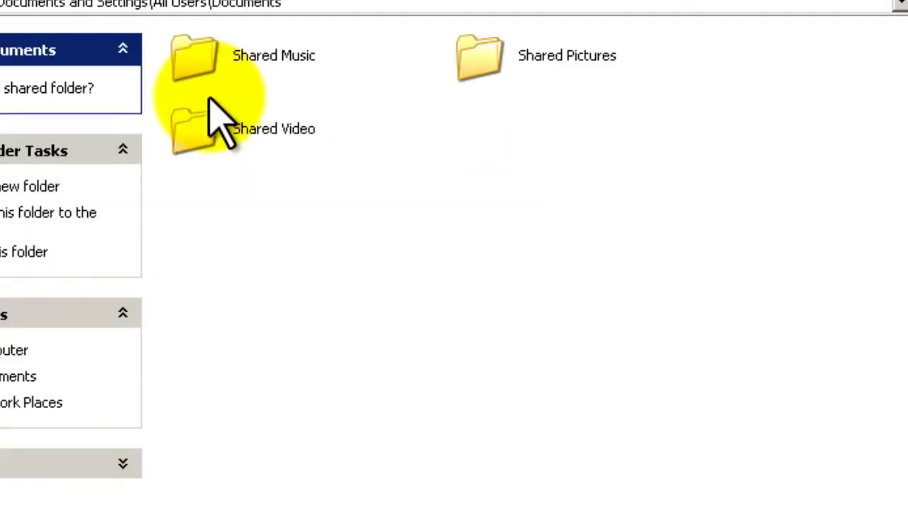
double_click(487, 69)
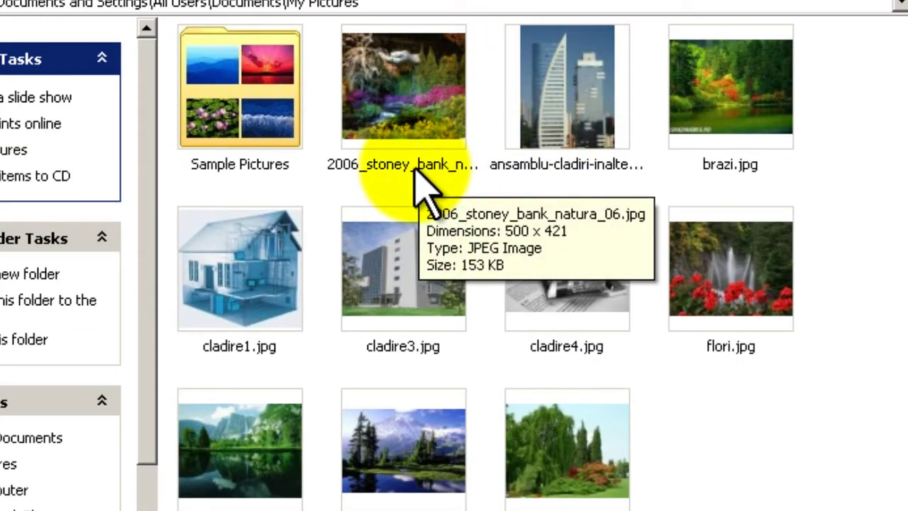
click(418, 167)
mouse_move(418, 167)
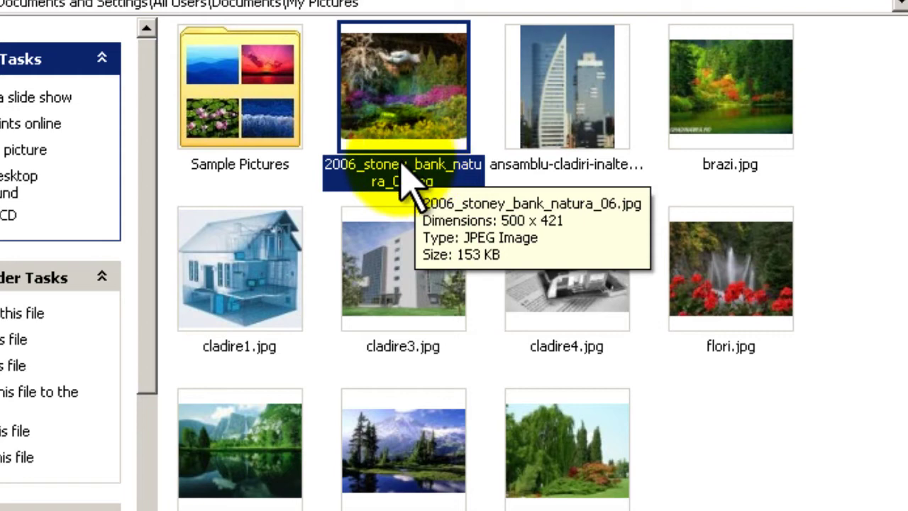
right_click(403, 170)
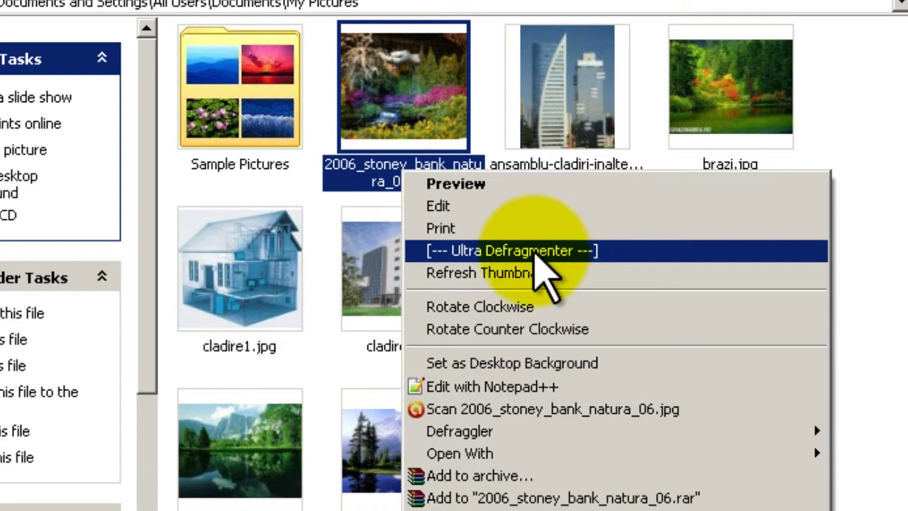
click(537, 254)
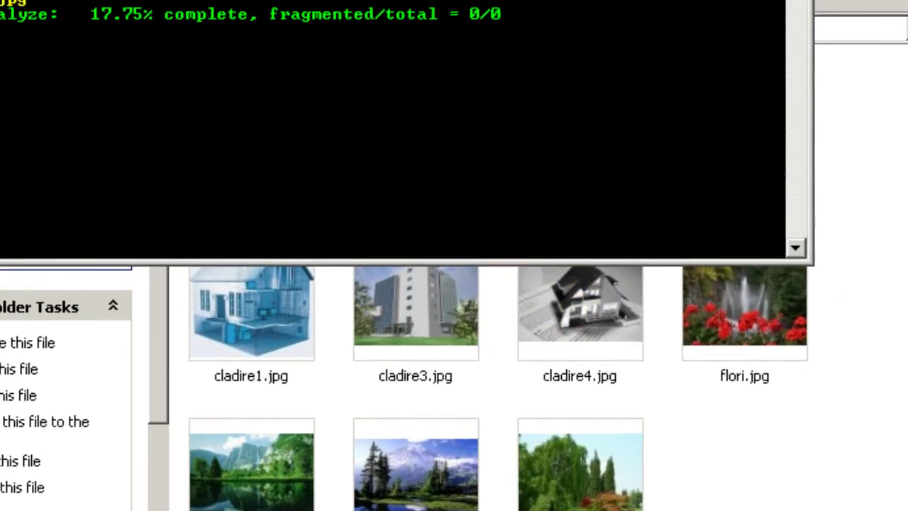
Increase the height of the udefrag.exe console window and move the window over the Shared Pictures folder
drag(371, 0, 370, 0)
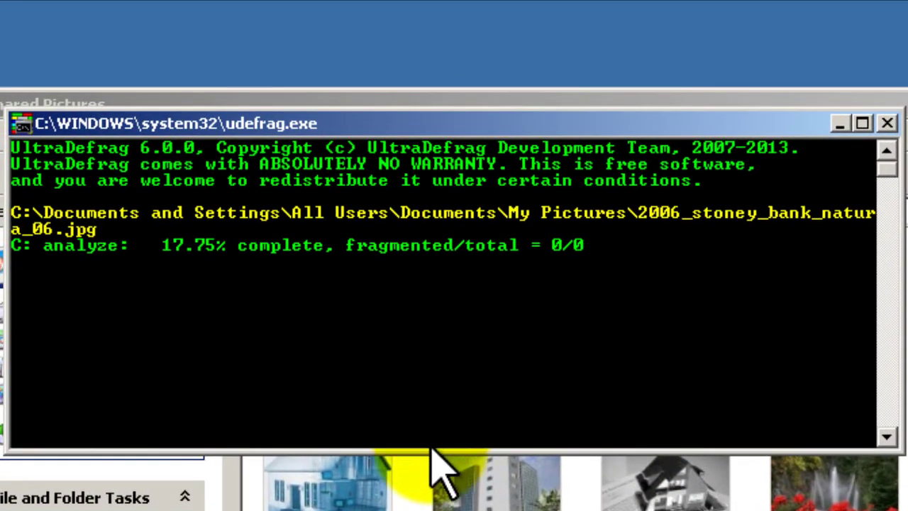
drag(430, 454, 430, 509)
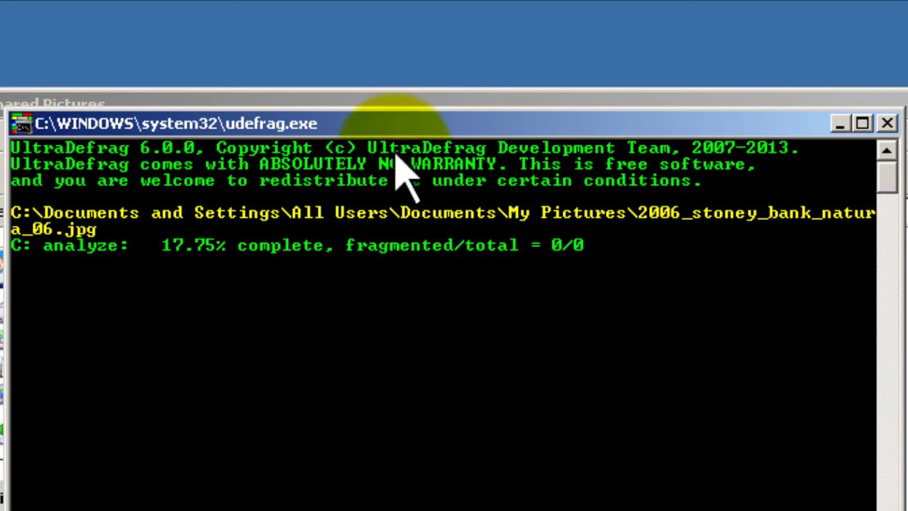
drag(407, 123, 518, 156)
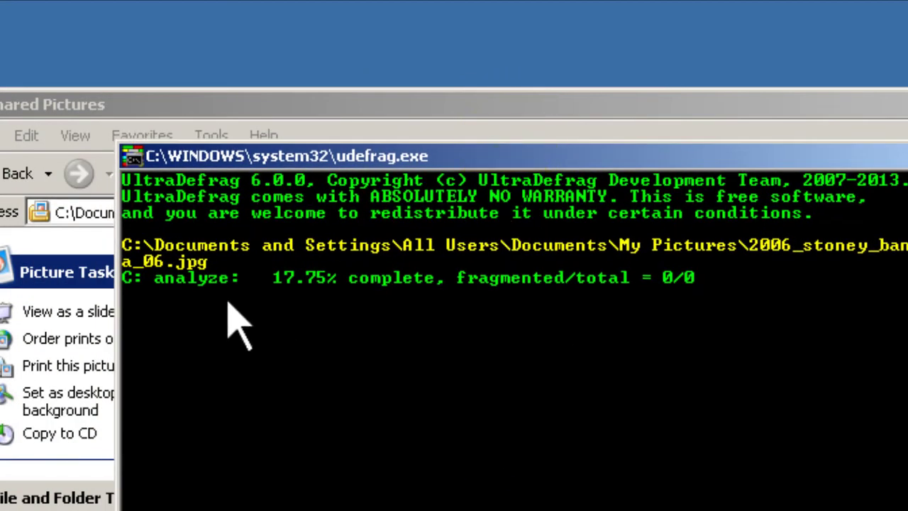